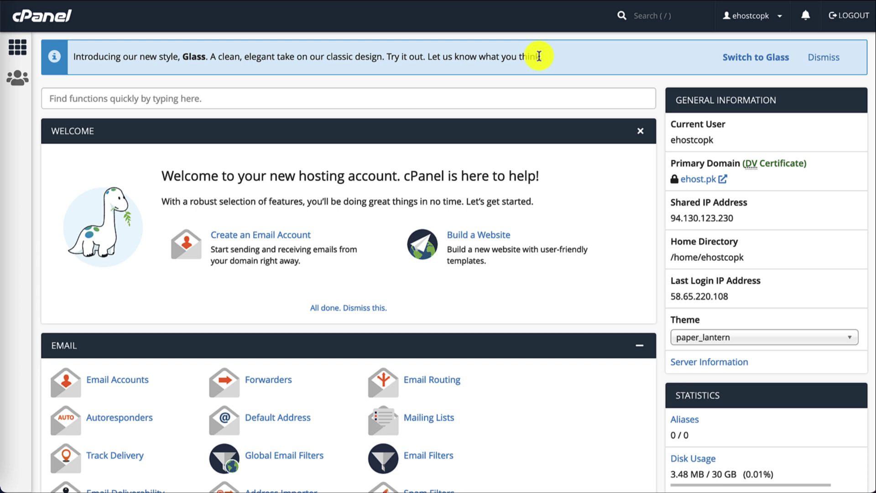
Open the Softaculous Apps Installer from the Software section and activate its script search
{"action": "scroll", "coordinate": [463, 161], "scroll_direction": "down", "scroll_amount": 3}
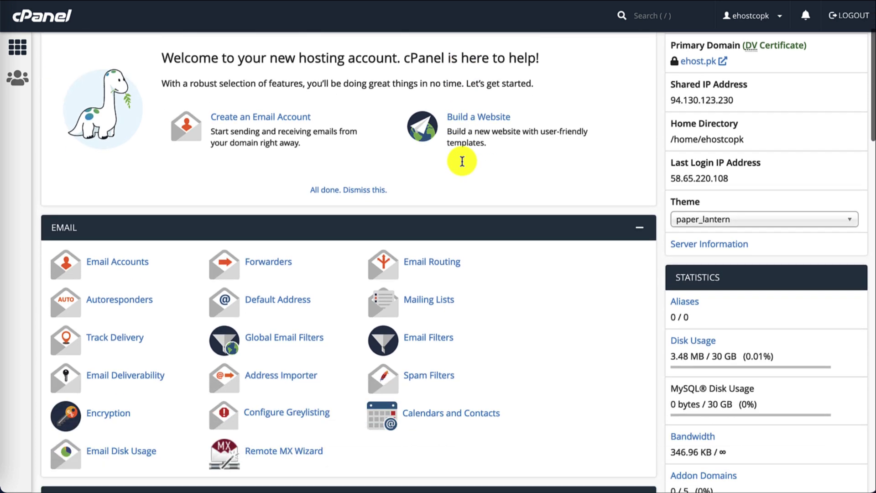
{"action": "scroll", "coordinate": [462, 161], "scroll_direction": "down", "scroll_amount": 10}
{"action": "scroll", "coordinate": [462, 162], "scroll_direction": "down", "scroll_amount": 3}
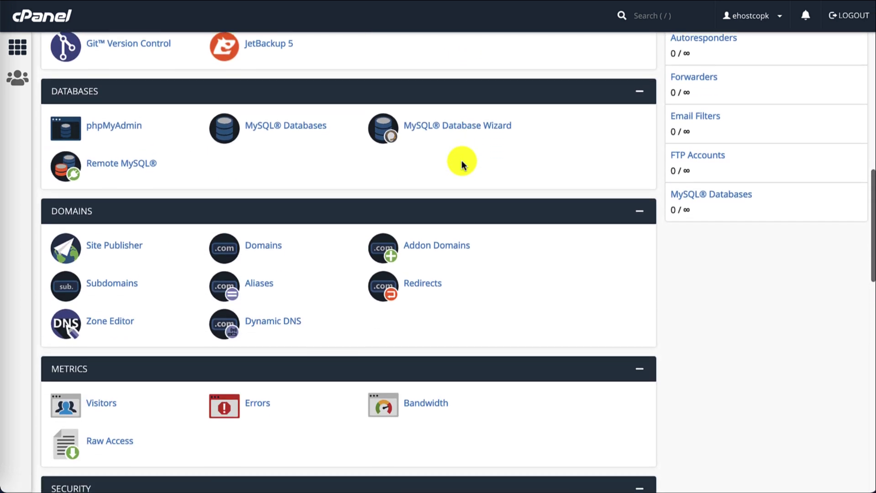
{"action": "scroll", "coordinate": [461, 163], "scroll_direction": "down", "scroll_amount": 15}
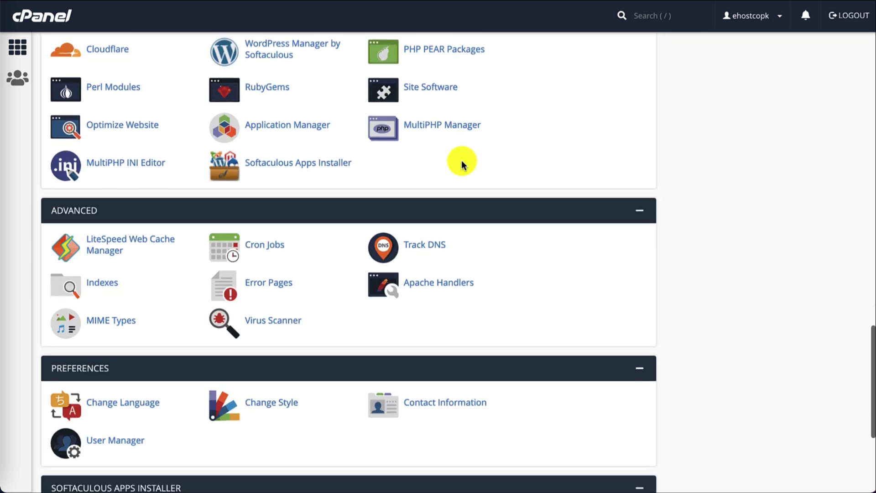
{"action": "scroll", "coordinate": [461, 161], "scroll_direction": "down", "scroll_amount": 6}
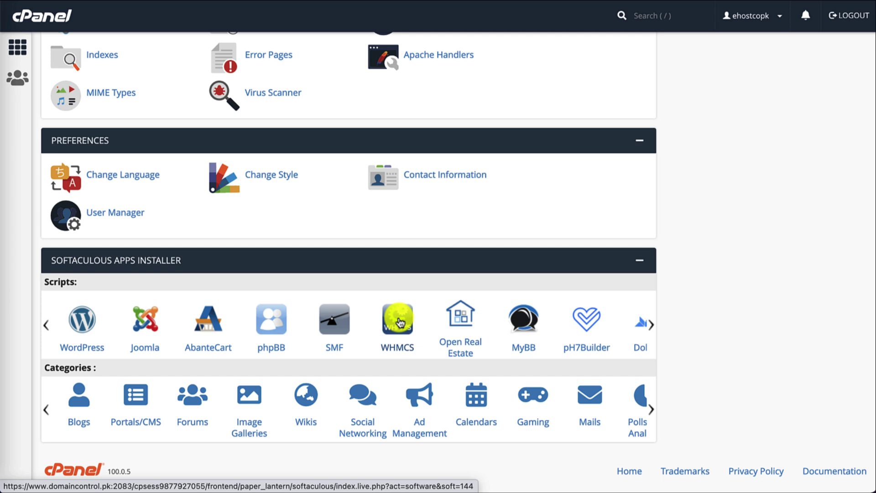
{"action": "scroll", "coordinate": [398, 319], "scroll_direction": "up", "scroll_amount": 5}
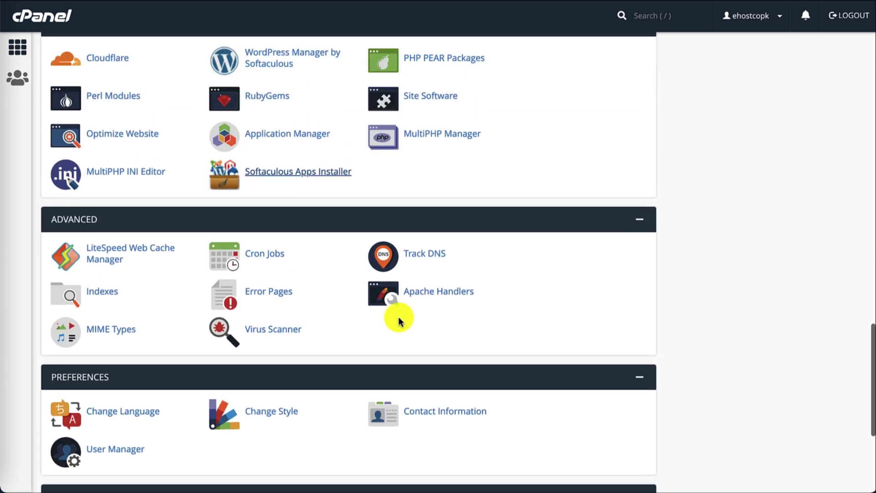
{"action": "scroll", "coordinate": [399, 319], "scroll_direction": "up", "scroll_amount": 2}
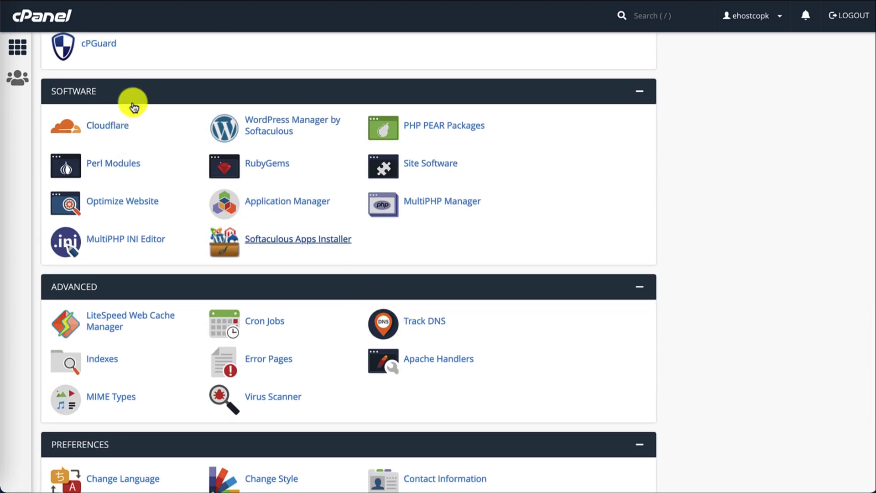
{"action": "left_click", "coordinate": [307, 241]}
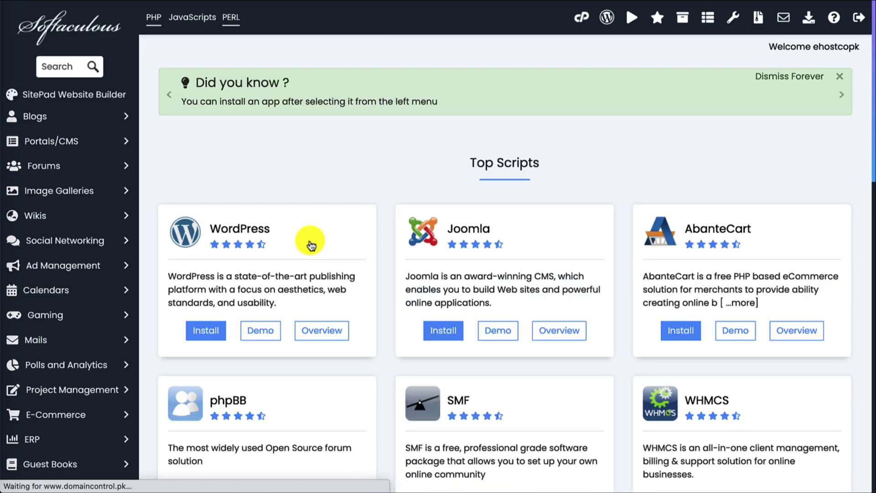
{"action": "left_click", "coordinate": [59, 66]}
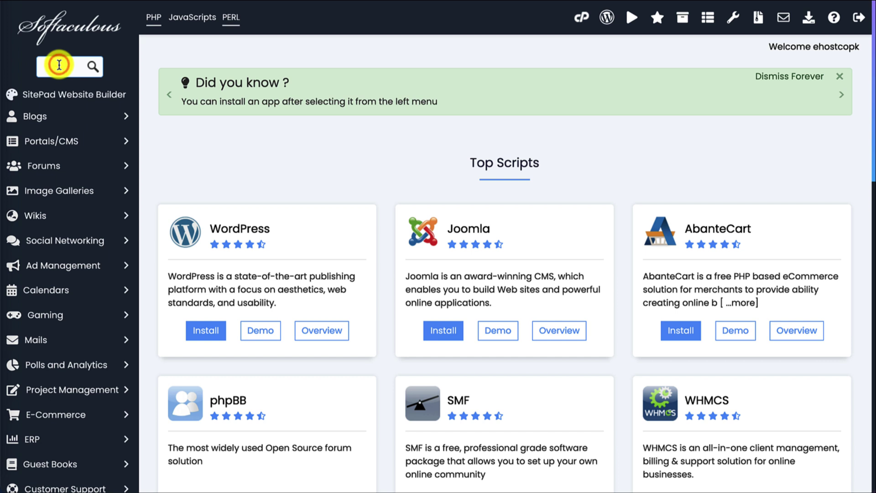
{"action": "type", "text": "soft"}
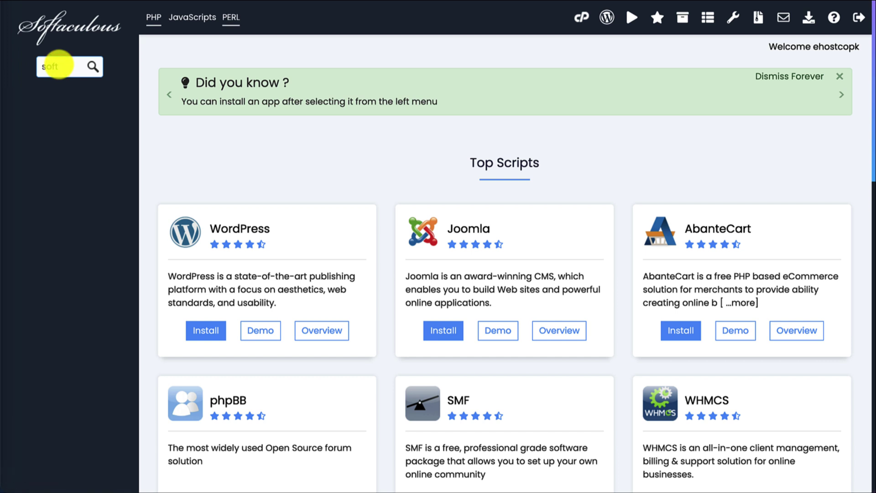
{"action": "key", "text": "BackSpace"}
{"action": "key", "text": "BackSpace"}
{"action": "key", "text": "BackSpace"}
{"action": "key", "text": "BackSpace"}
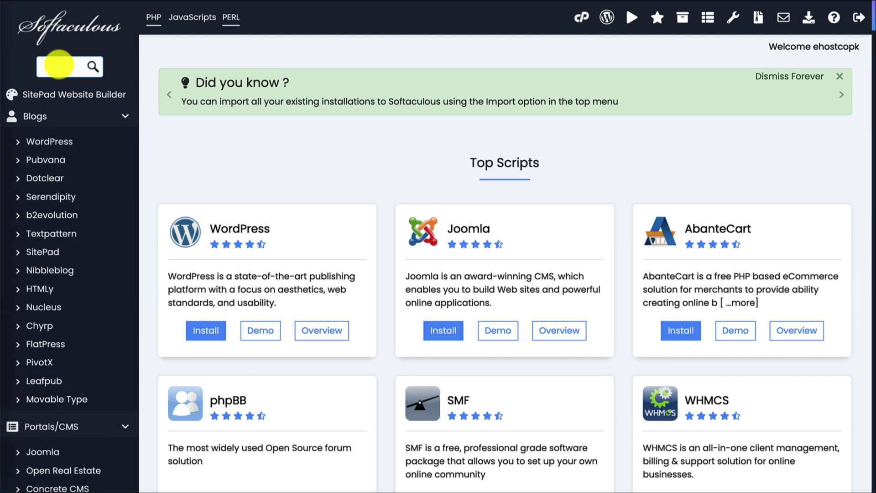
Search the scripts for whmcs and open the WHMCS installation form
{"action": "type", "text": "whmcs"}
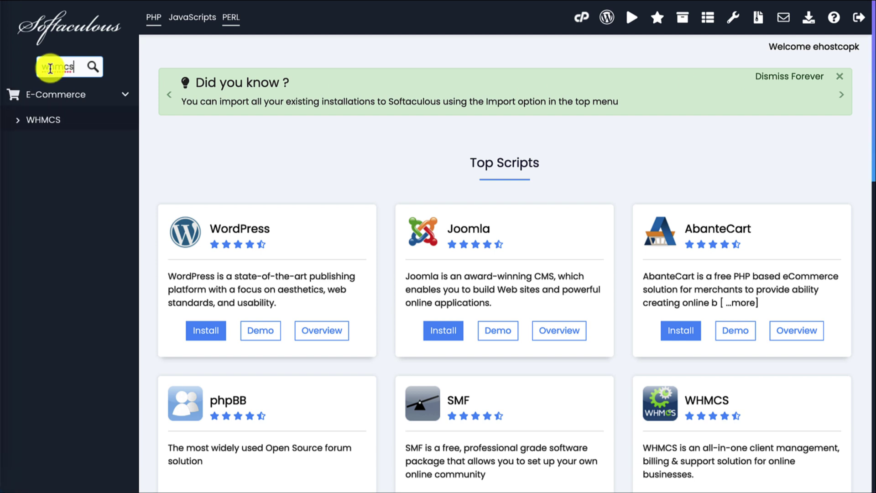
{"action": "left_click", "coordinate": [48, 121]}
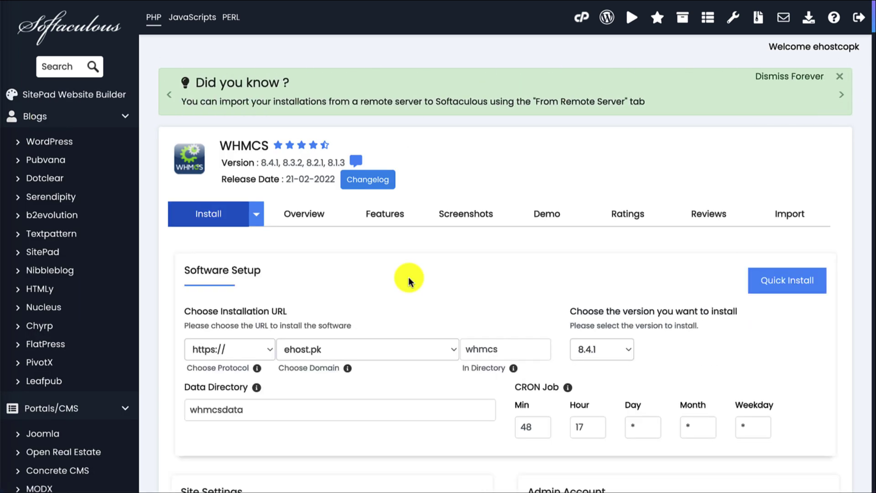
{"action": "scroll", "coordinate": [409, 281], "scroll_direction": "down", "scroll_amount": 2}
{"action": "left_click", "coordinate": [238, 261]}
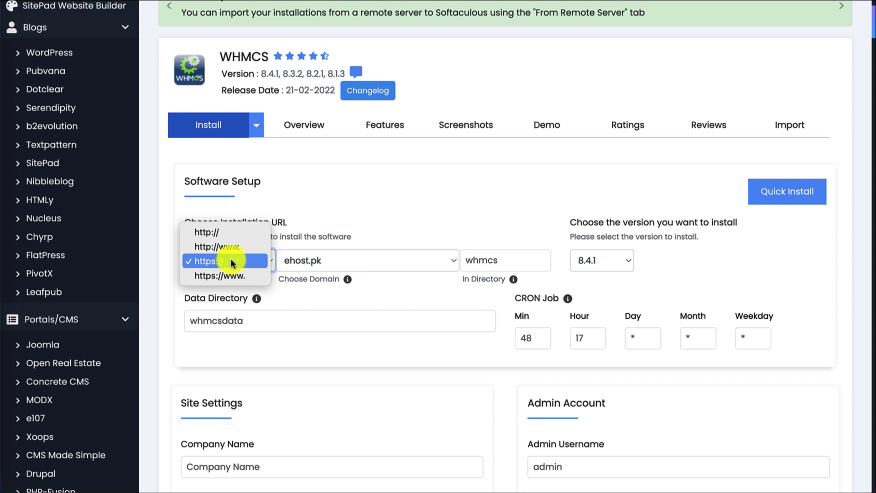
{"action": "left_click", "coordinate": [229, 261]}
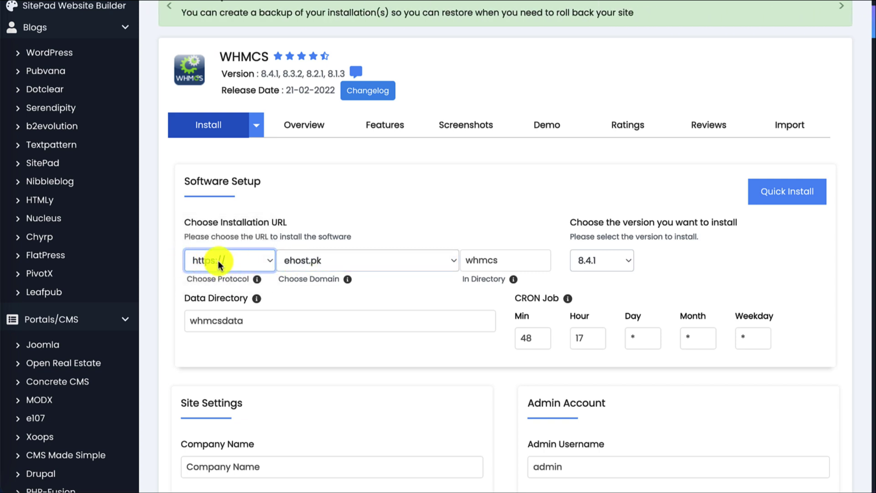
{"action": "left_click", "coordinate": [322, 260]}
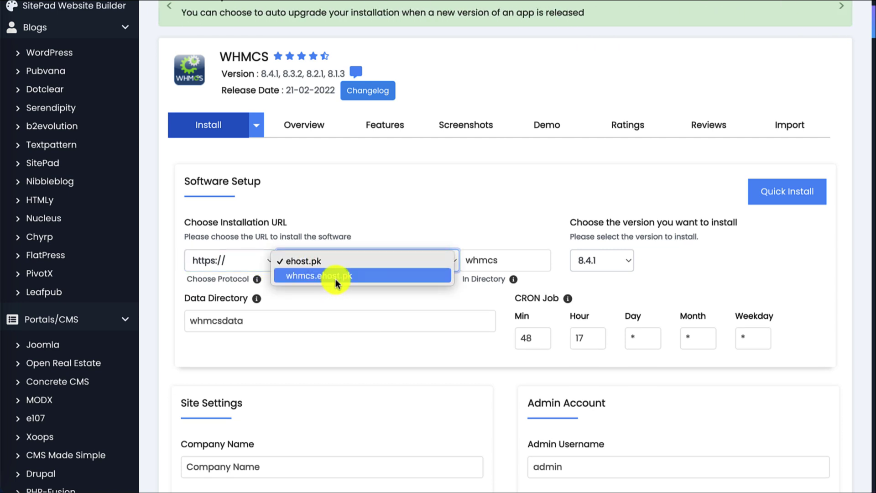
{"action": "left_click", "coordinate": [336, 279]}
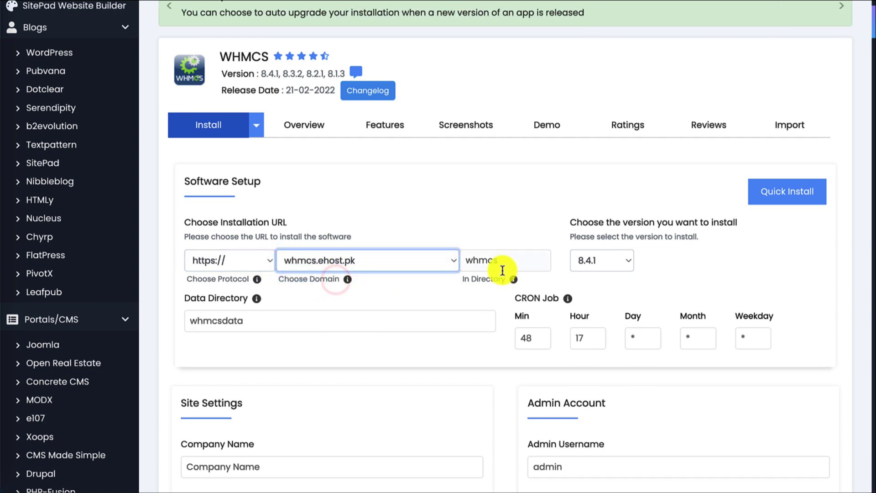
Clear the installation directory, keeping version 8.4.1 and the whmcsdata data directory
{"action": "left_click", "coordinate": [513, 265]}
{"action": "key", "text": "BackSpace"}
{"action": "key", "text": "BackSpace"}
{"action": "key", "text": "BackSpace"}
{"action": "key", "text": "BackSpace"}
{"action": "key", "text": "BackSpace"}
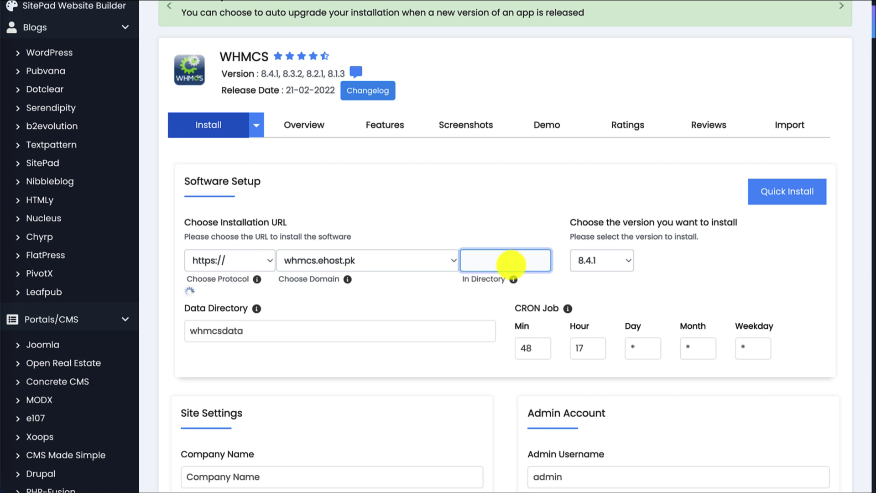
{"action": "left_click", "coordinate": [539, 215]}
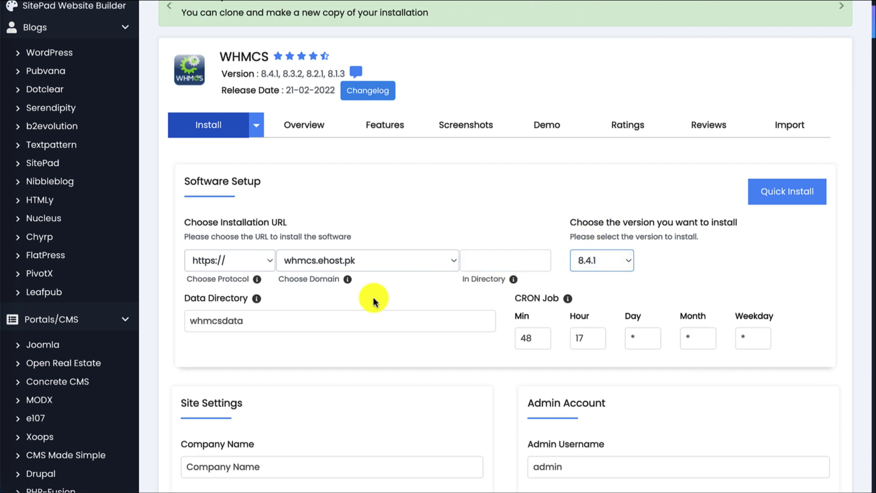
{"action": "left_click", "coordinate": [260, 321]}
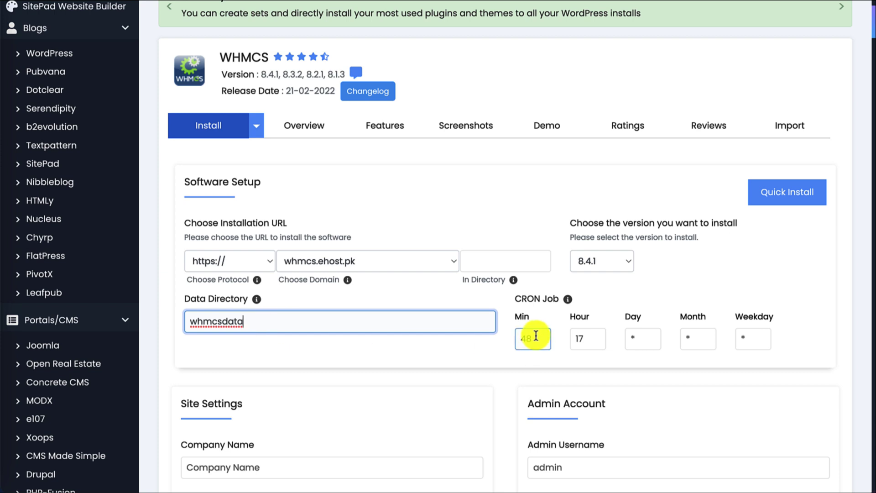
Generate a random password for the WHMCS admin account
{"action": "scroll", "coordinate": [558, 343], "scroll_direction": "down", "scroll_amount": 3}
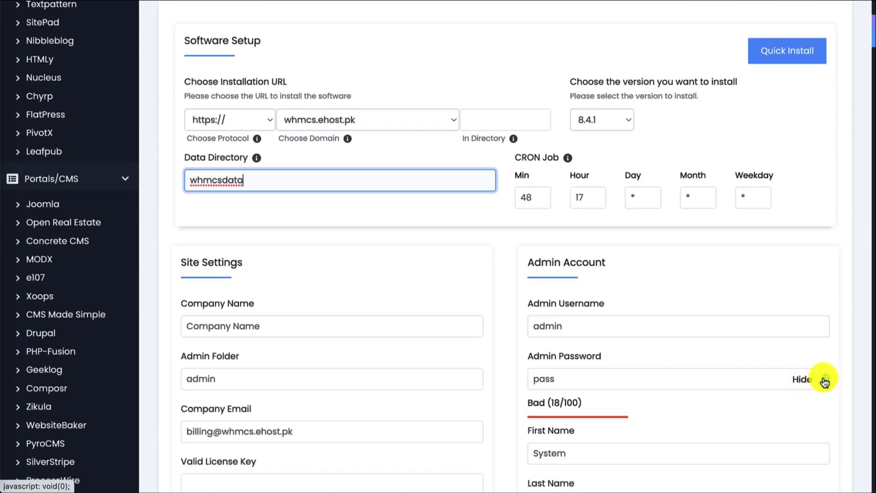
{"action": "left_click", "coordinate": [824, 381]}
{"action": "scroll", "coordinate": [743, 436], "scroll_direction": "down", "scroll_amount": 2}
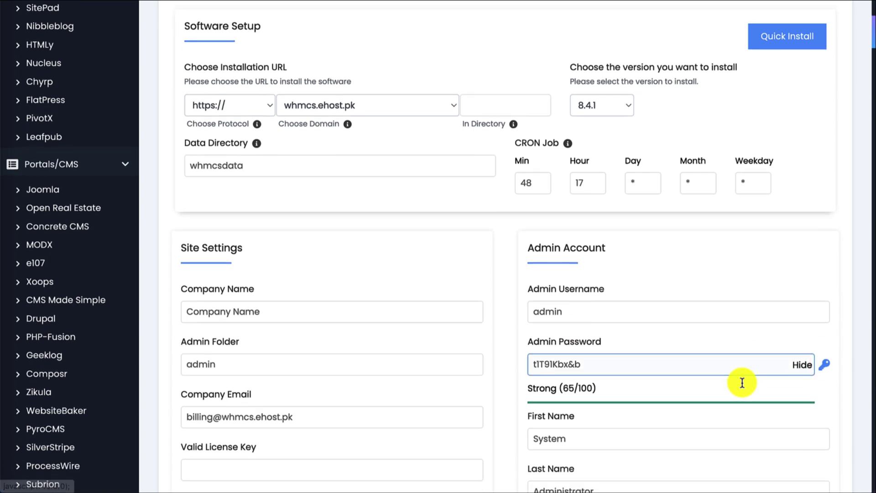
{"action": "left_click", "coordinate": [742, 383]}
{"action": "left_click", "coordinate": [743, 381]}
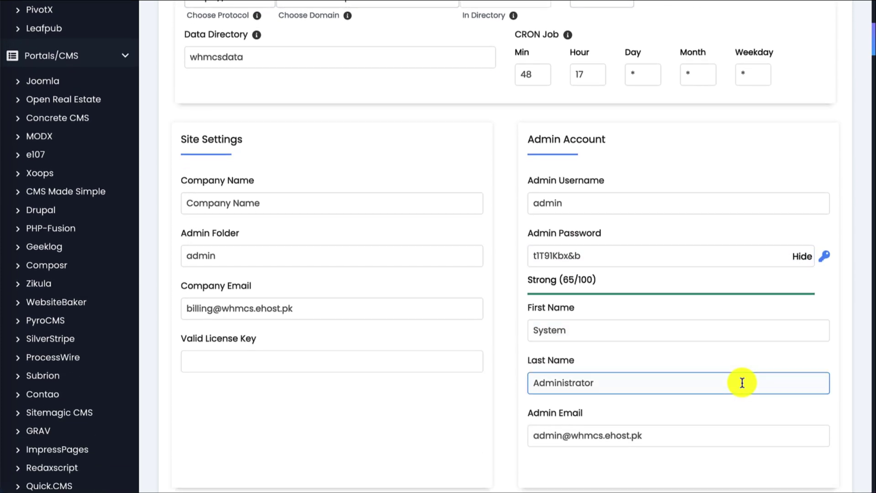
Copy the license key from the WHMCS license page into the Valid License Key field and fill in the admin's name and e-mail
{"action": "left_click", "coordinate": [459, 345]}
{"action": "left_click", "coordinate": [268, 309]}
{"action": "left_click", "coordinate": [280, 187]}
{"action": "left_click", "coordinate": [258, 364]}
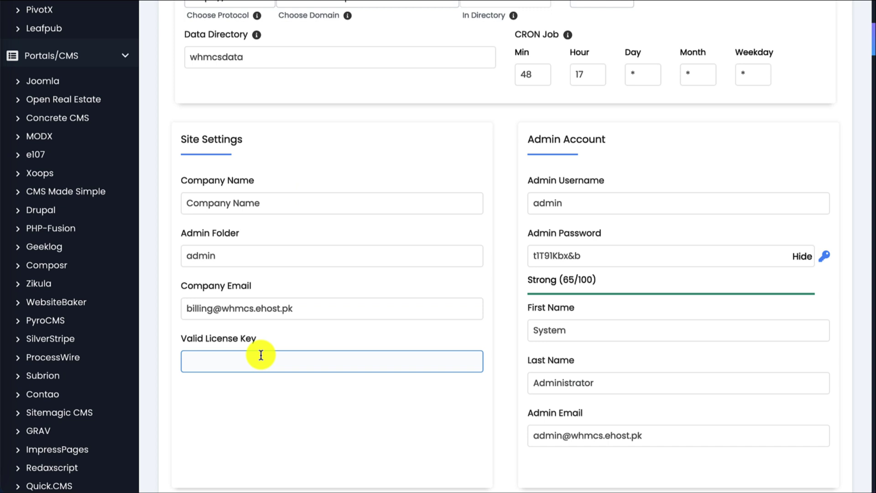
{"action": "left_click", "coordinate": [712, 1]}
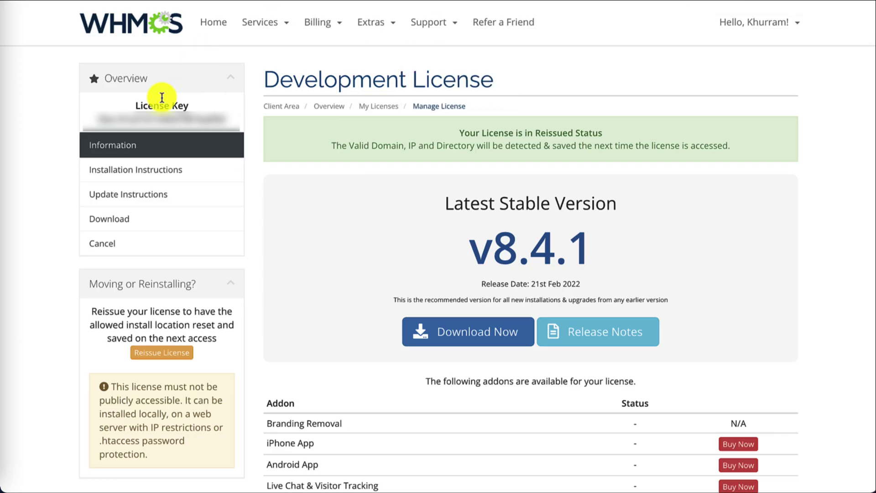
{"action": "left_click_drag", "start_coordinate": [92, 121], "coordinate": [227, 119]}
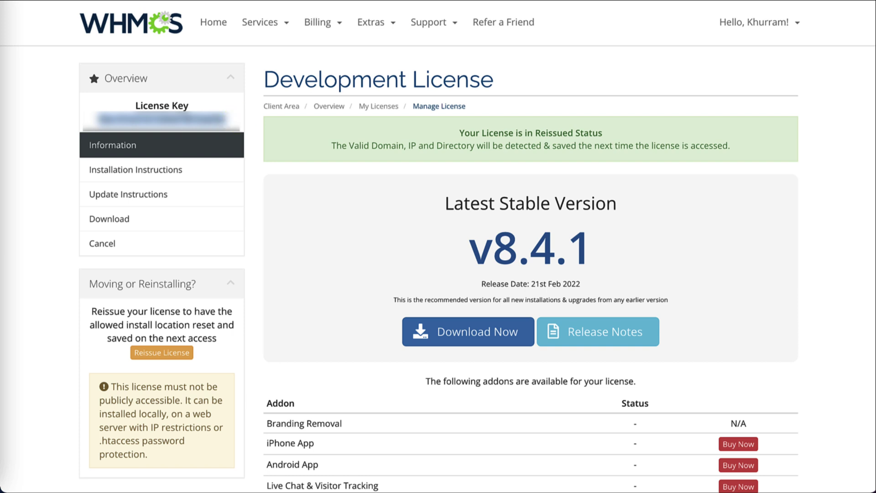
{"action": "left_click", "coordinate": [511, 0]}
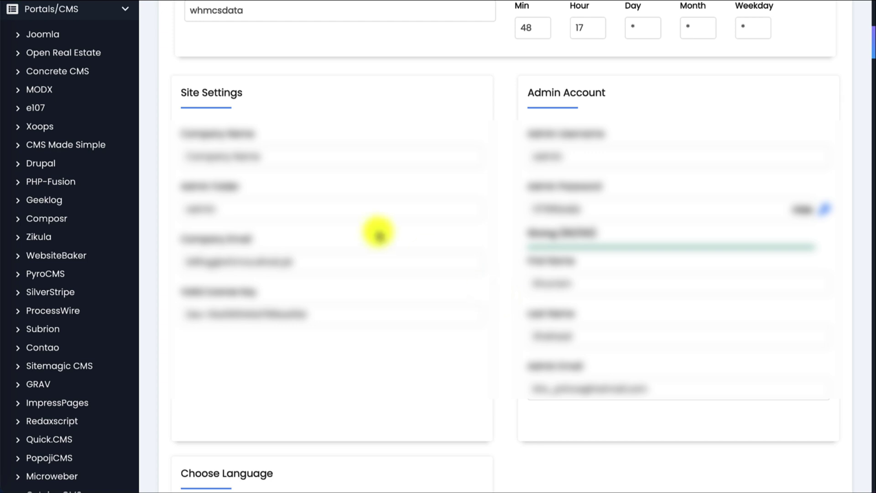
Review the company name, admin folder, company e-mail, license key and admin account fields before installing
{"action": "left_click", "coordinate": [364, 210]}
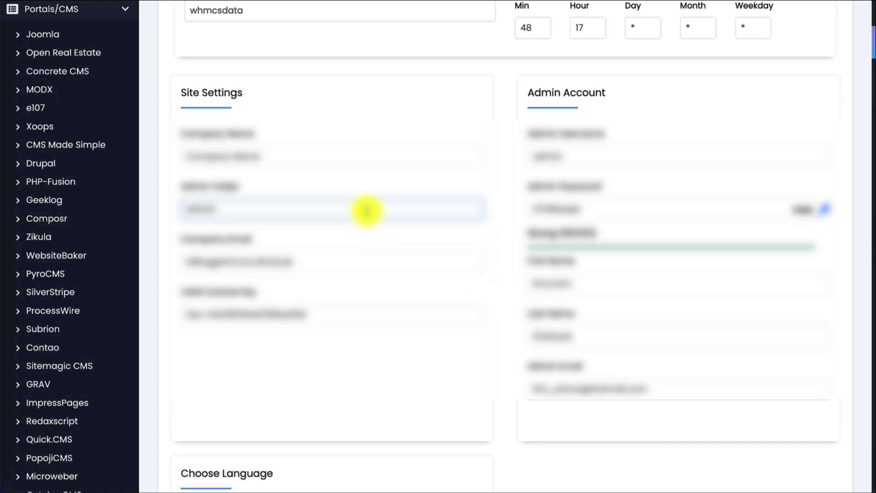
{"action": "left_click", "coordinate": [377, 157]}
{"action": "left_click", "coordinate": [369, 212]}
{"action": "left_click", "coordinate": [352, 260]}
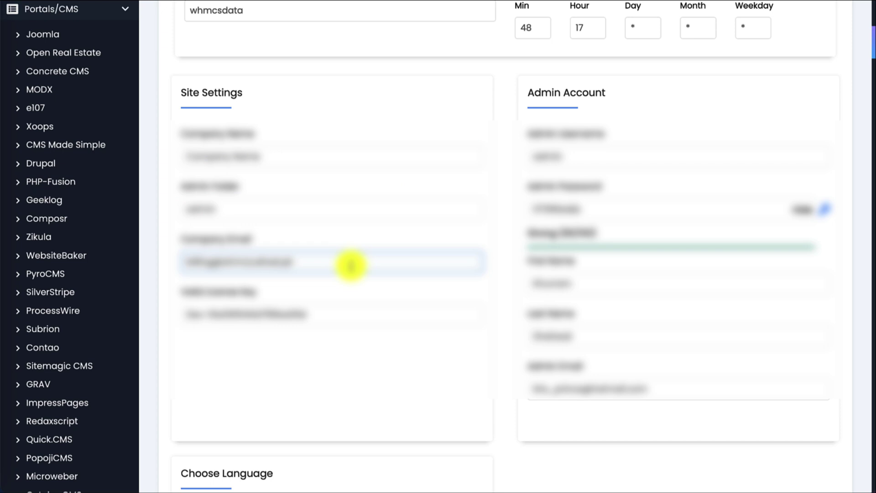
{"action": "left_click", "coordinate": [356, 314]}
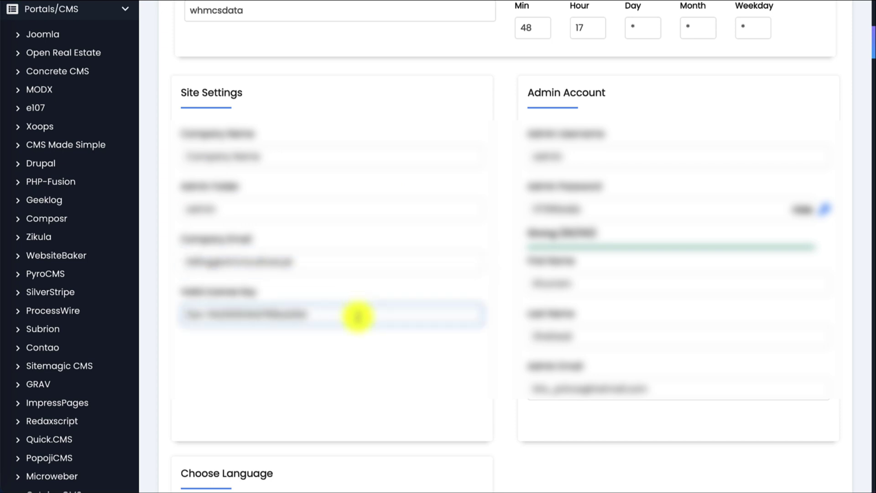
{"action": "left_click", "coordinate": [570, 283]}
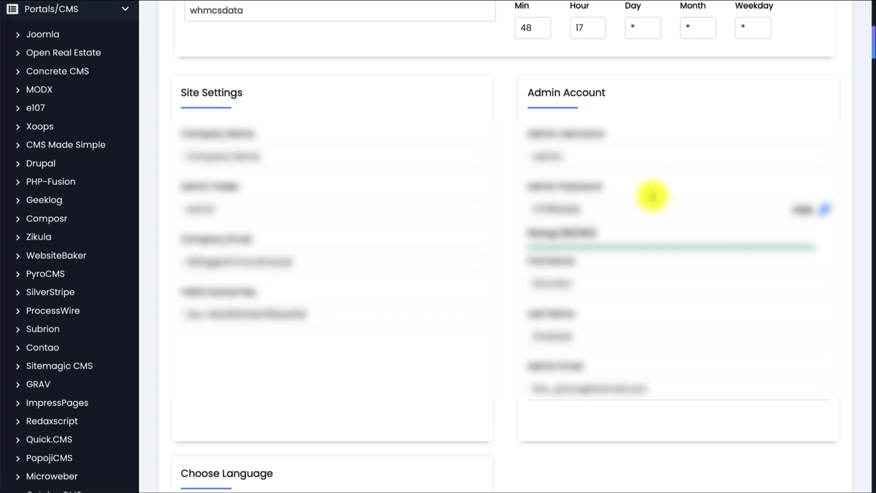
{"action": "left_click", "coordinate": [652, 201]}
{"action": "left_click", "coordinate": [652, 277]}
{"action": "left_click", "coordinate": [670, 390]}
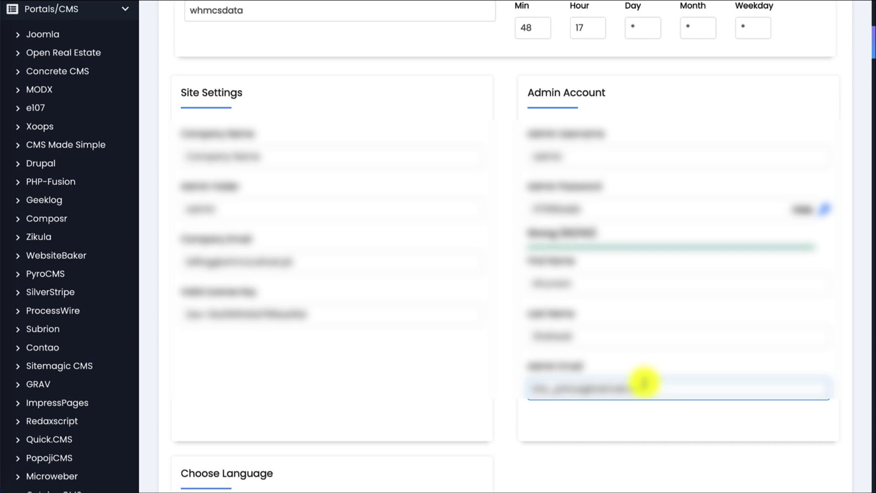
Install WHMCS with the site language left as English and open the link to the installed site
{"action": "scroll", "coordinate": [643, 383], "scroll_direction": "down", "scroll_amount": 10}
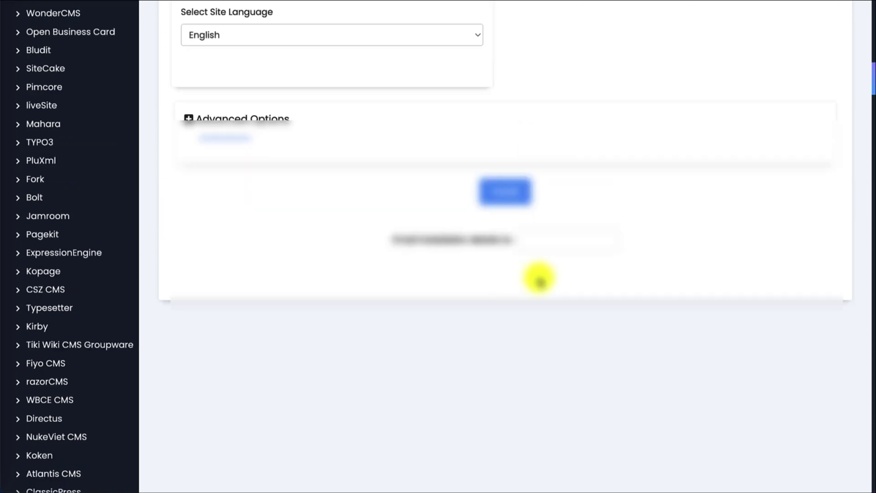
{"action": "left_click", "coordinate": [505, 194]}
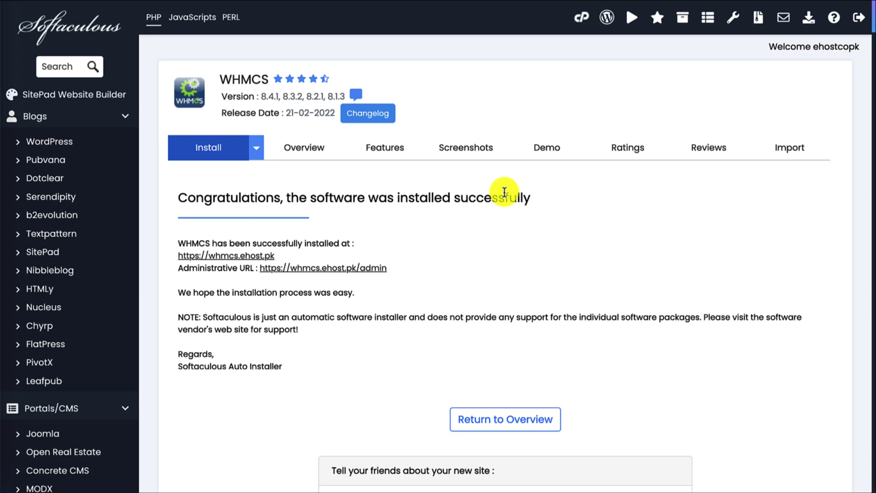
{"action": "right_click", "coordinate": [249, 260]}
{"action": "left_click", "coordinate": [278, 264]}
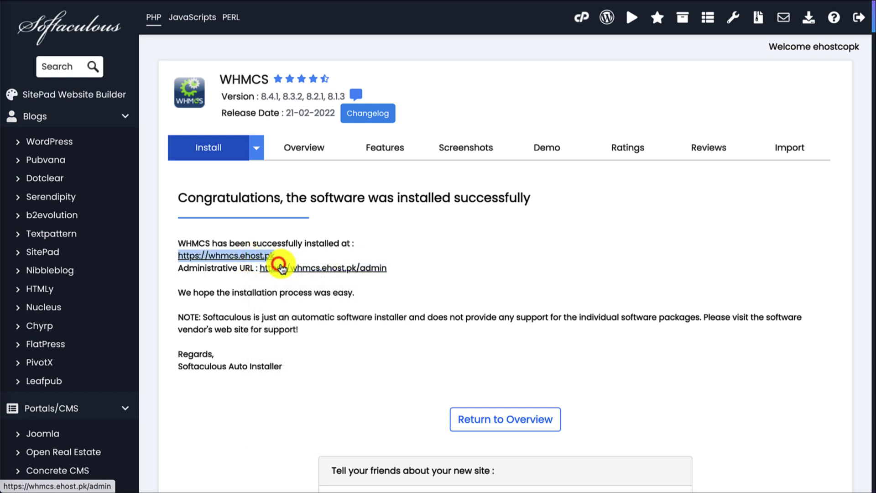